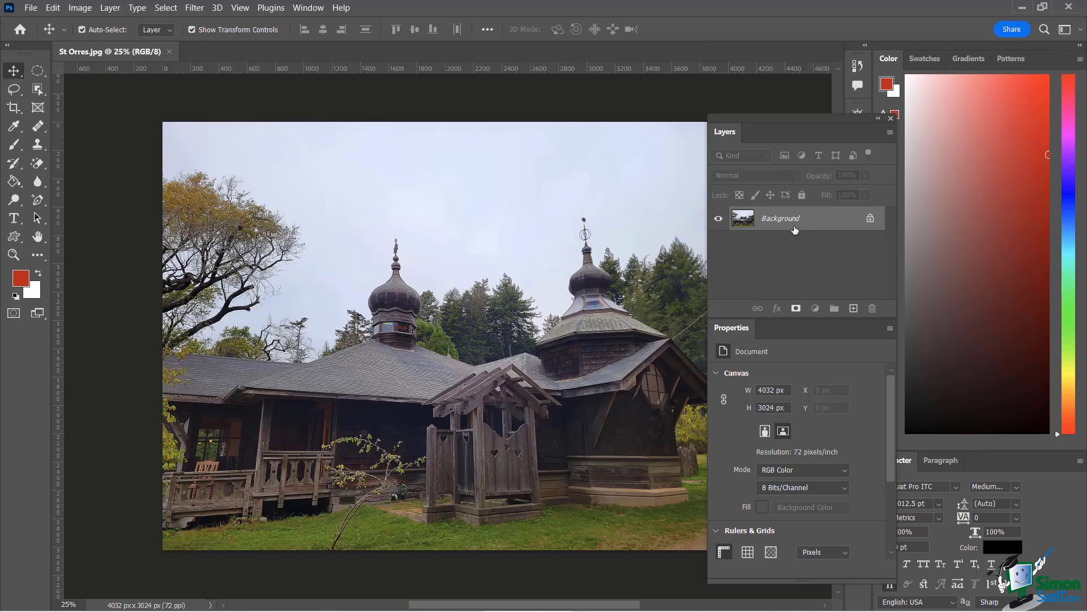
Launch Sky Replacement from the Edit menu, previewing a blue cloudy sky behind the church.
{"action": "left_click", "coordinate": [52, 9]}
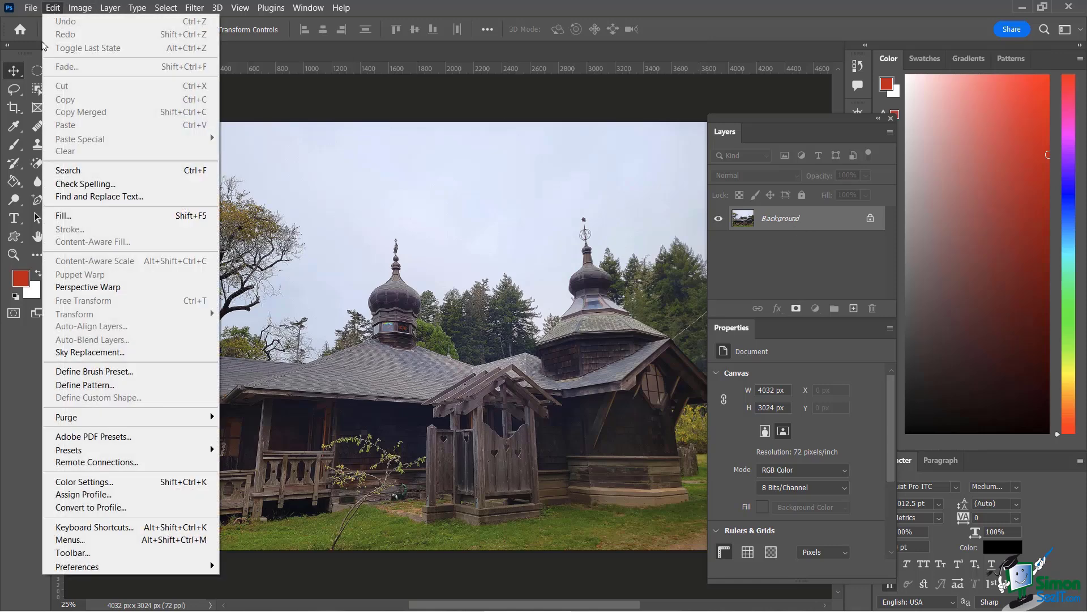
{"action": "left_click", "coordinate": [90, 352]}
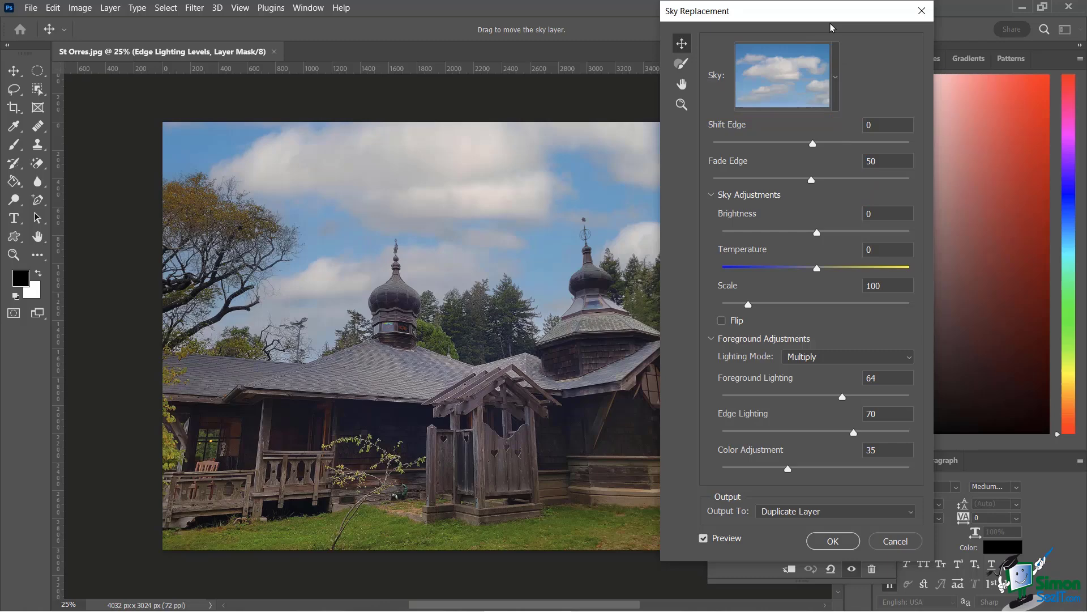
Browse the preset sky folders and try the plain blue Blue Skies preset.
{"action": "left_click", "coordinate": [835, 75]}
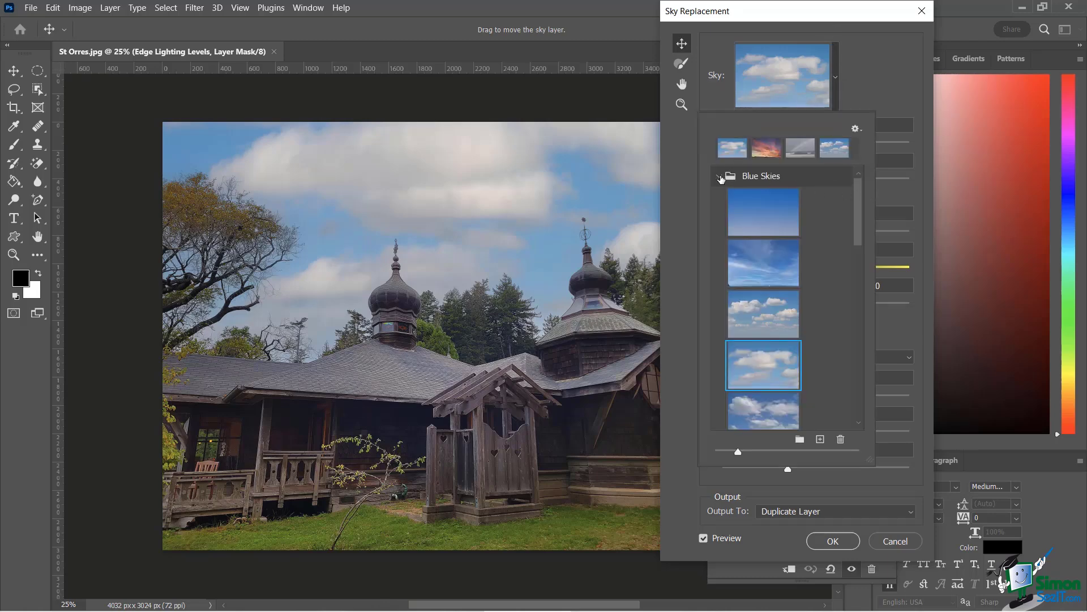
{"action": "left_click", "coordinate": [720, 177]}
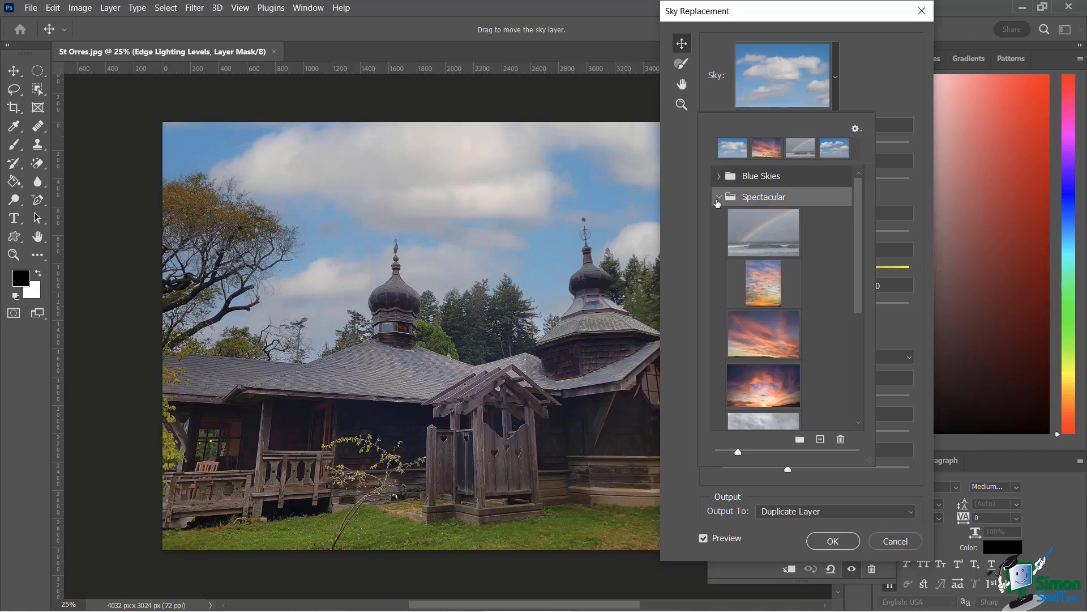
{"action": "left_click", "coordinate": [718, 198]}
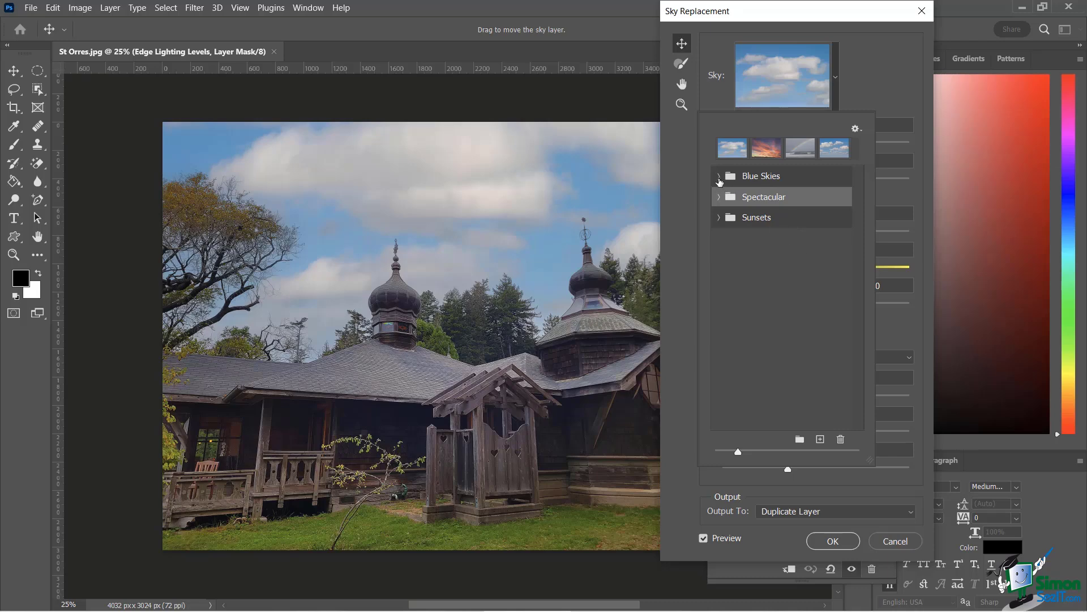
{"action": "left_click", "coordinate": [719, 178]}
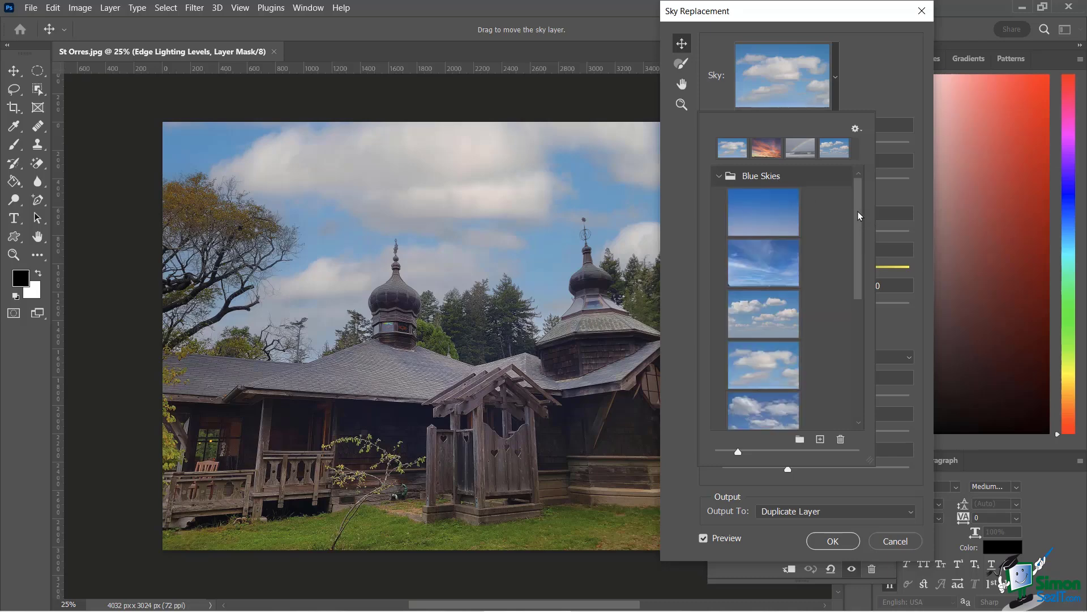
{"action": "scroll", "coordinate": [860, 216], "scroll_direction": "down", "scroll_amount": 1}
{"action": "scroll", "coordinate": [856, 207], "scroll_direction": "up", "scroll_amount": 1}
{"action": "left_click", "coordinate": [756, 205]}
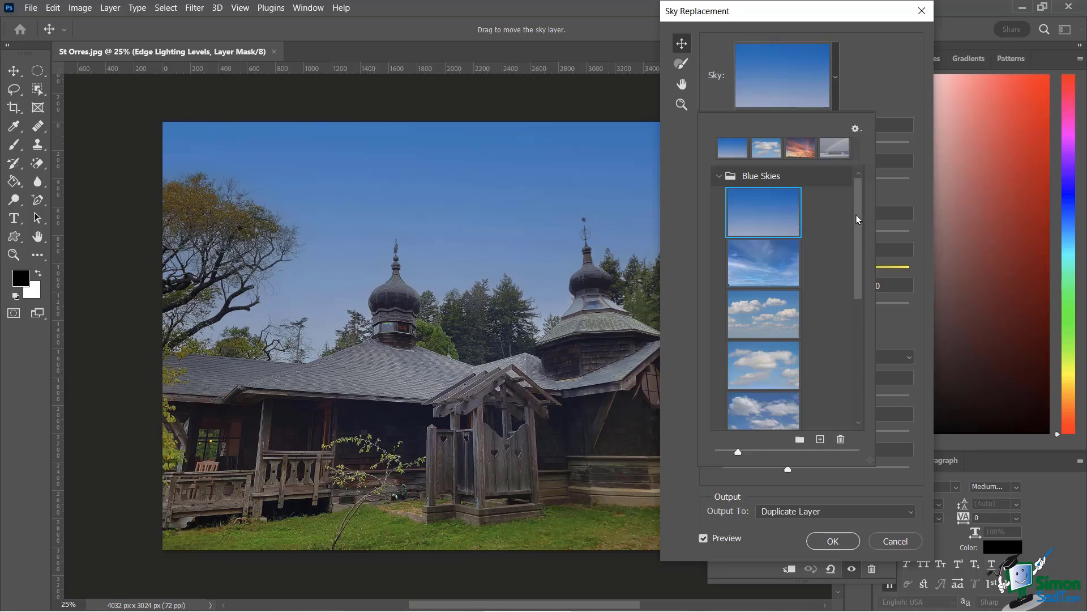
Try the darker, streaky-cloud Blue Skies preset, then expand the Spectacular presets.
{"action": "left_click_drag", "start_coordinate": [859, 223], "coordinate": [863, 346]}
{"action": "left_click", "coordinate": [770, 305]}
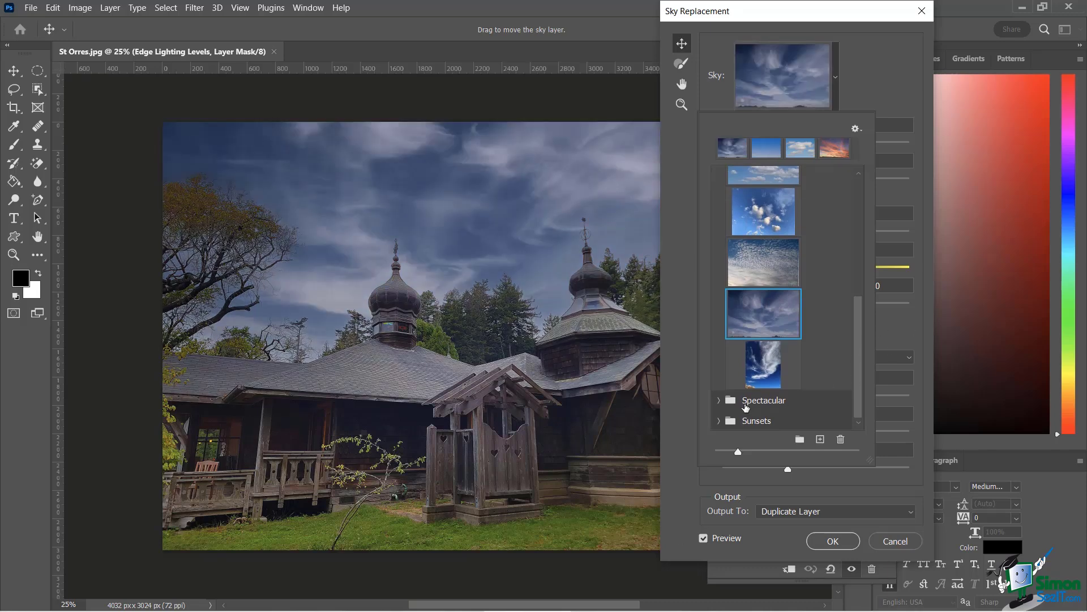
{"action": "left_click", "coordinate": [718, 400]}
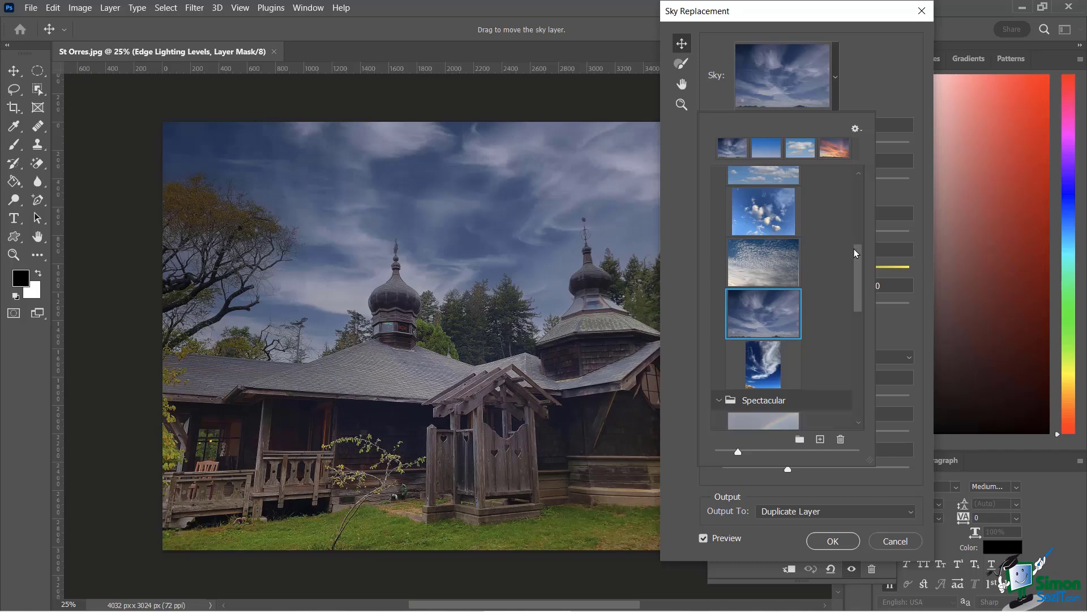
{"action": "left_click_drag", "start_coordinate": [856, 253], "coordinate": [856, 311]}
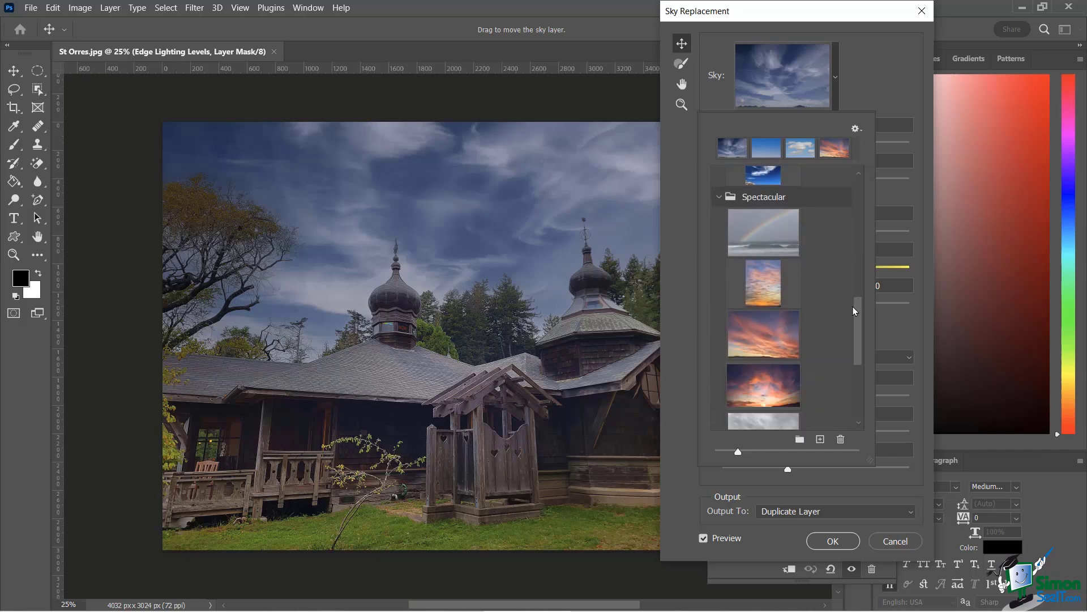
Choose the orange Spectacular sunset sky, look through the Sunsets presets, and return to settings.
{"action": "left_click", "coordinate": [760, 338]}
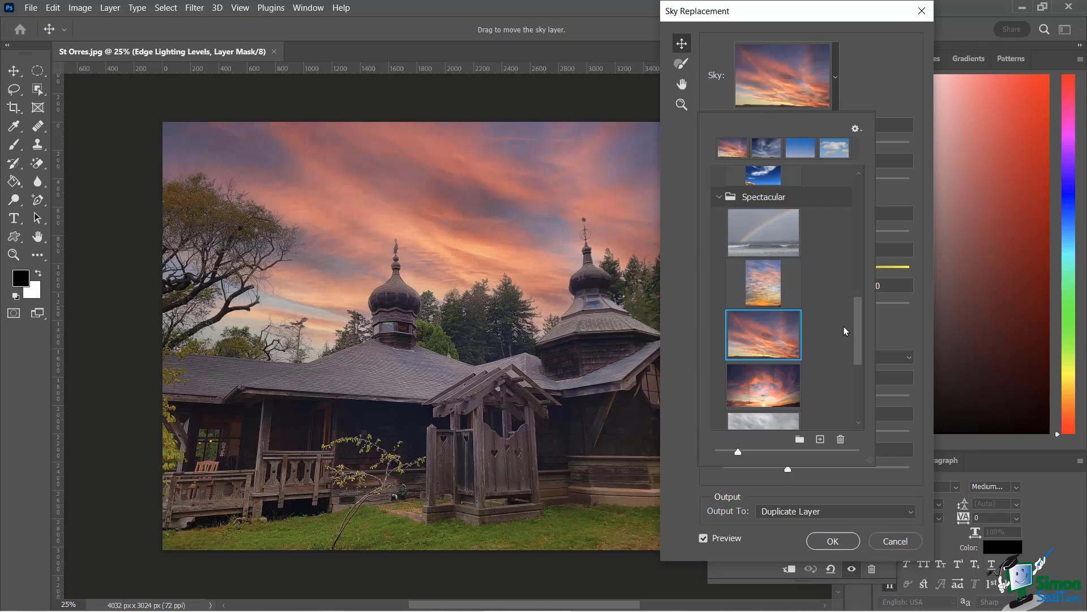
{"action": "left_click_drag", "start_coordinate": [861, 330], "coordinate": [862, 403]}
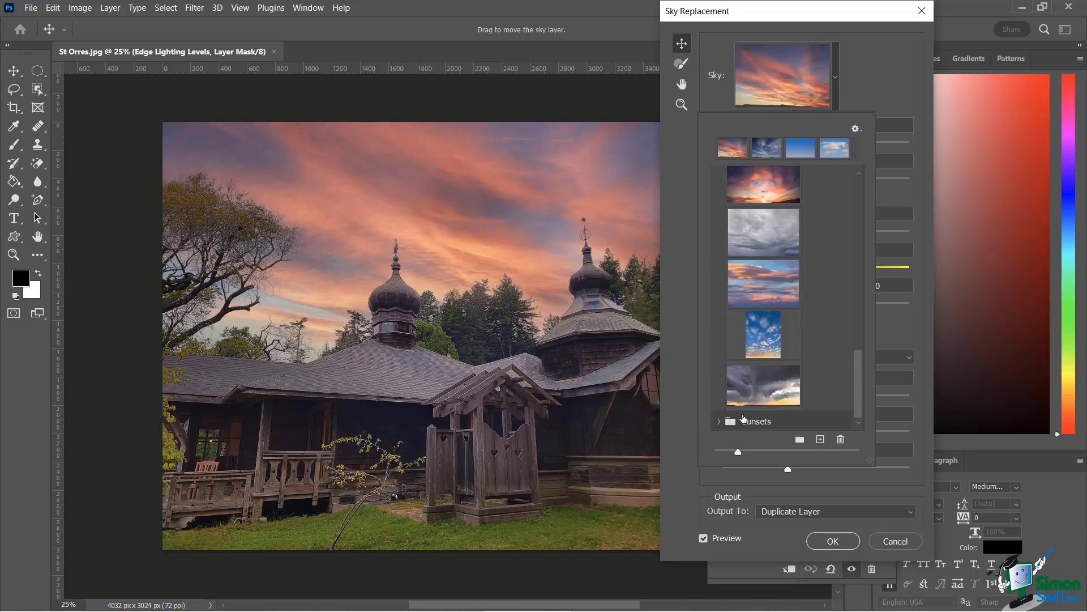
{"action": "left_click", "coordinate": [718, 422]}
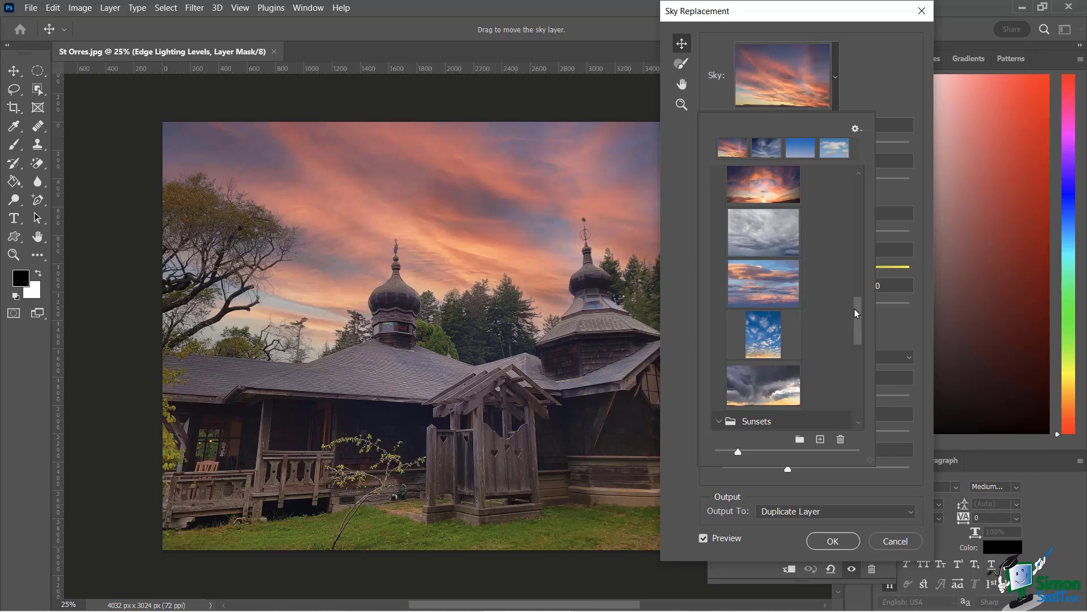
{"action": "left_click_drag", "start_coordinate": [859, 316], "coordinate": [879, 214]}
{"action": "left_click", "coordinate": [874, 65]}
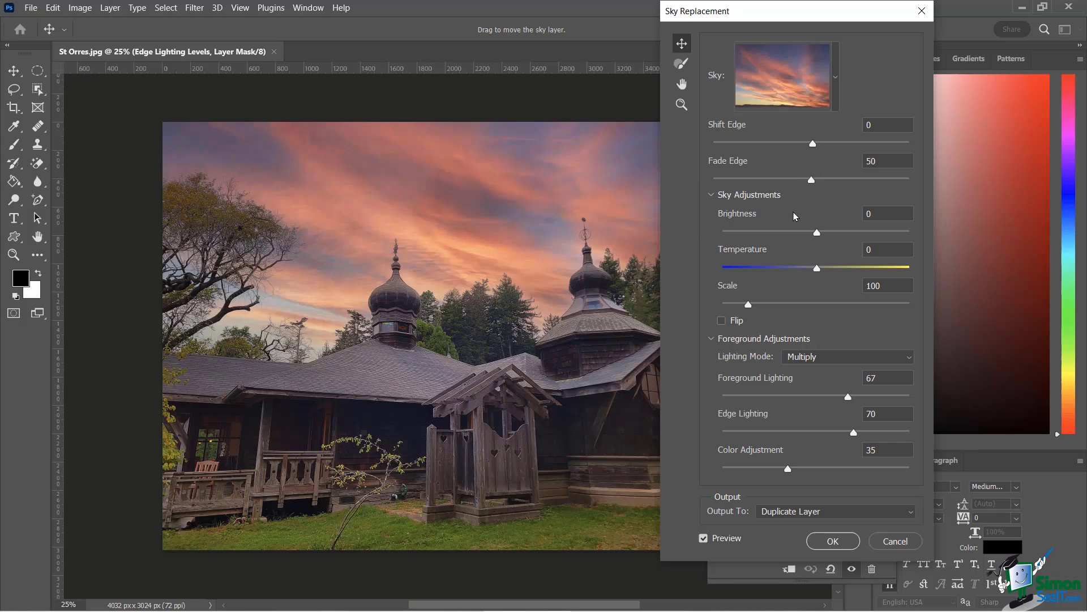
Set Shift Edge to -53, Fade Edge to 5, and sky Brightness to 3.
{"action": "left_click_drag", "start_coordinate": [814, 144], "coordinate": [843, 144]}
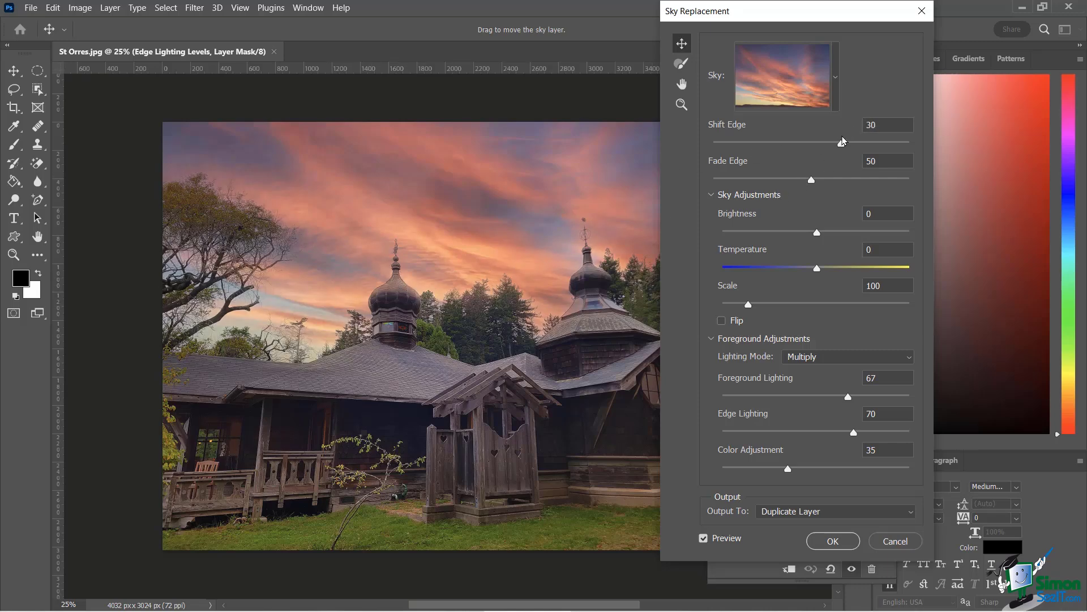
{"action": "left_click_drag", "start_coordinate": [840, 144], "coordinate": [762, 151]}
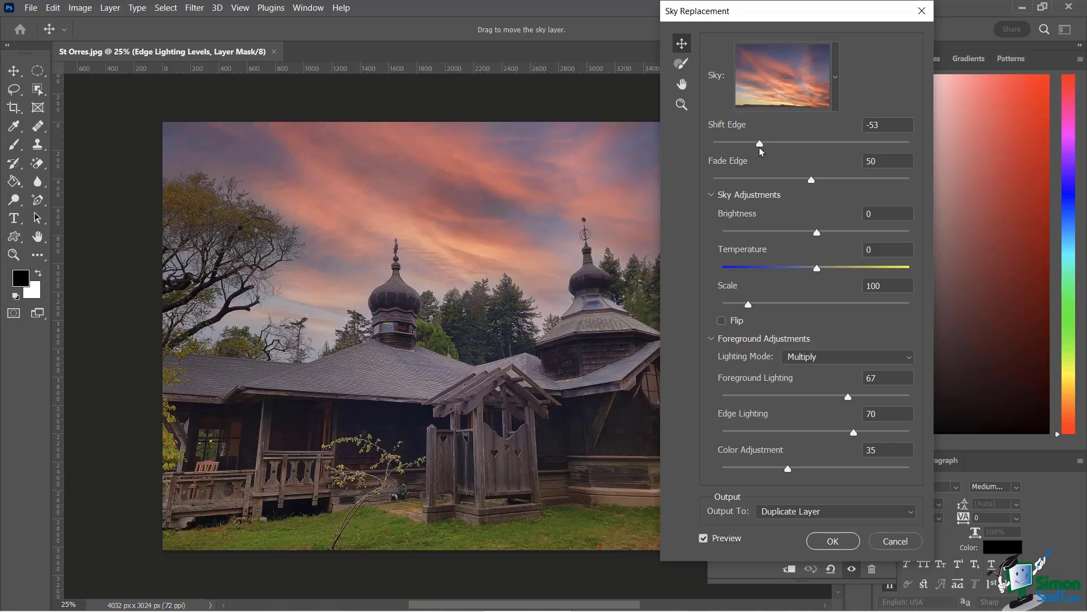
{"action": "left_click_drag", "start_coordinate": [812, 180], "coordinate": [725, 190]}
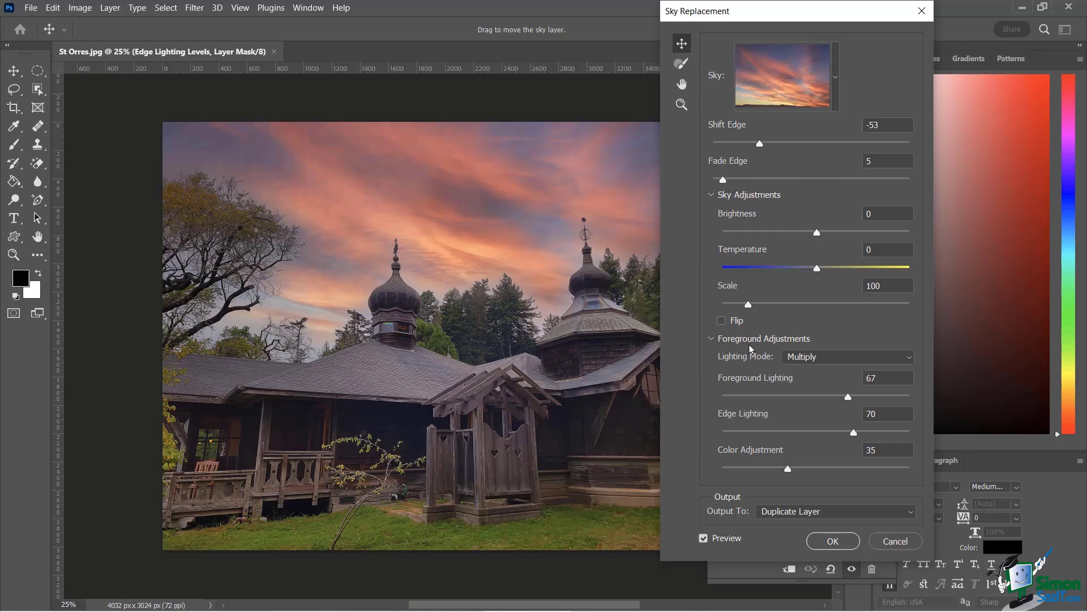
{"action": "mouse_move", "coordinate": [818, 233]}
{"action": "left_mouse_down"}
{"action": "mouse_move", "coordinate": [847, 235]}
{"action": "mouse_move", "coordinate": [791, 247]}
{"action": "mouse_move", "coordinate": [819, 237]}
{"action": "left_mouse_up"}
Warm the sunset sky to Temperature 49 and enlarge it to Scale 154.
{"action": "mouse_move", "coordinate": [818, 269]}
{"action": "left_mouse_down"}
{"action": "mouse_move", "coordinate": [757, 275]}
{"action": "mouse_move", "coordinate": [830, 266]}
{"action": "left_mouse_up"}
{"action": "left_click_drag", "start_coordinate": [854, 267], "coordinate": [863, 272]}
{"action": "left_click_drag", "start_coordinate": [746, 310], "coordinate": [779, 307]}
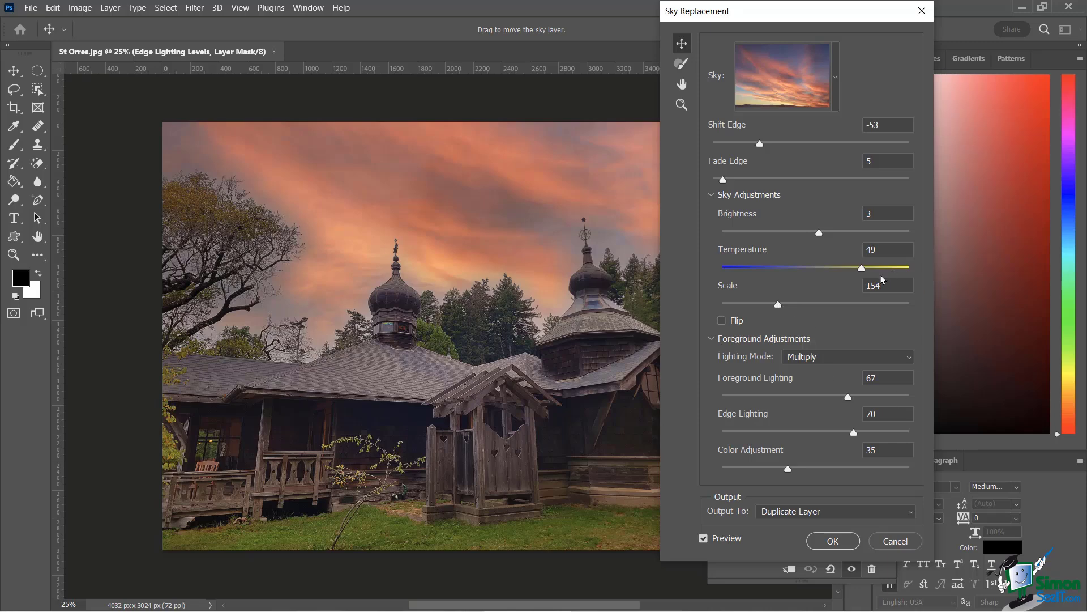
Try the Screen lighting mode, then switch back to Multiply.
{"action": "left_click", "coordinate": [795, 356]}
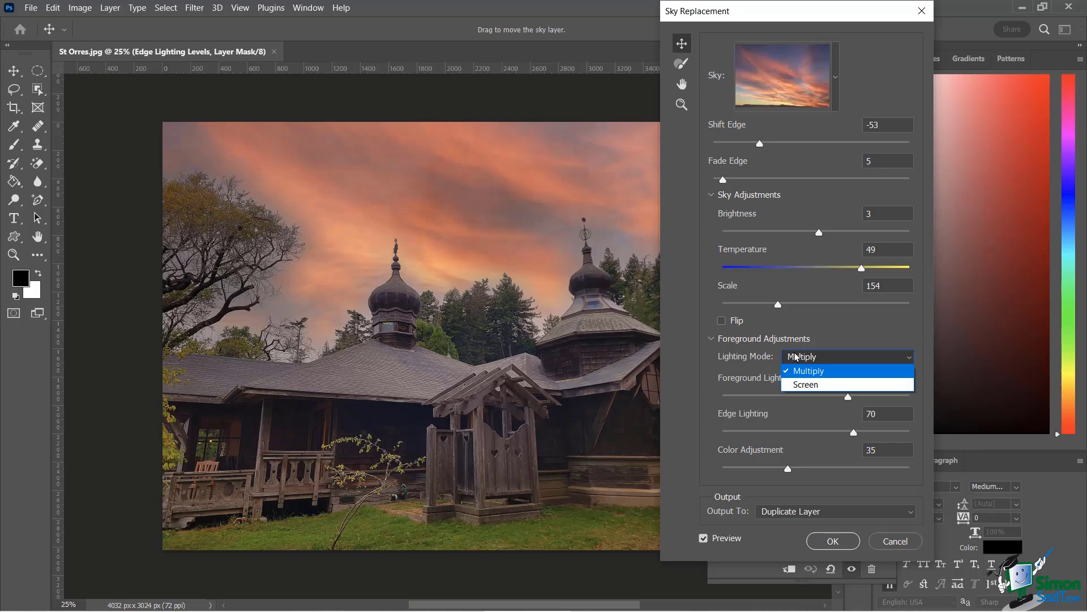
{"action": "left_click", "coordinate": [815, 384]}
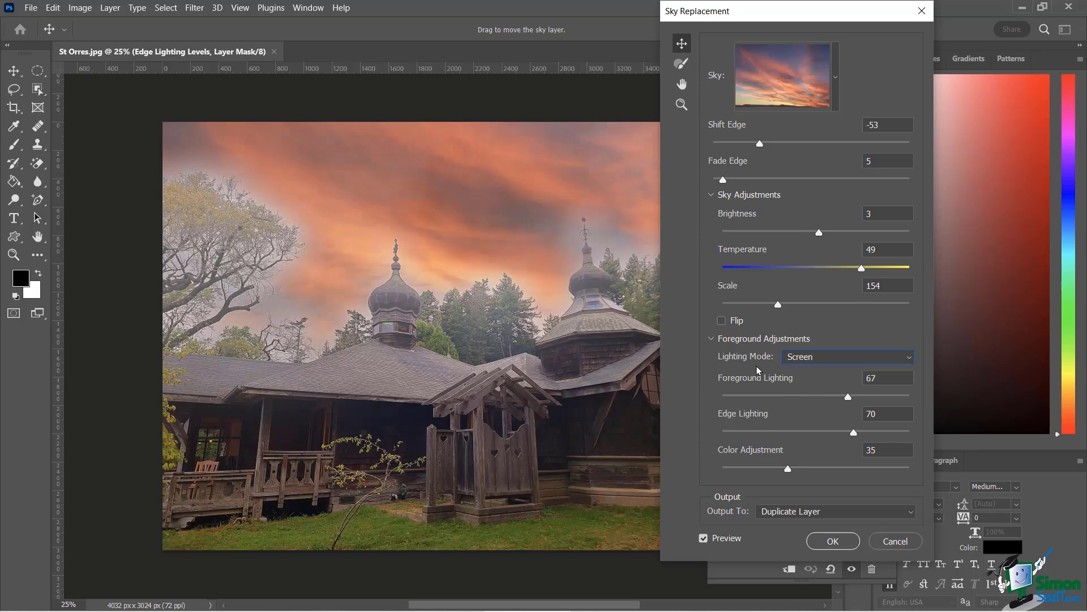
{"action": "left_click", "coordinate": [802, 358]}
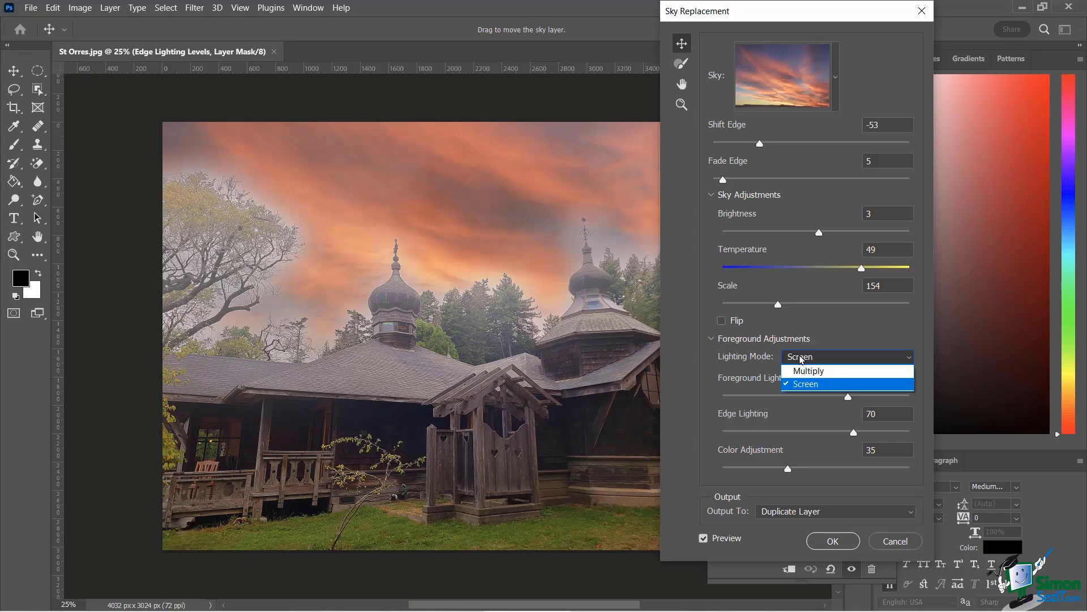
{"action": "left_click", "coordinate": [819, 374]}
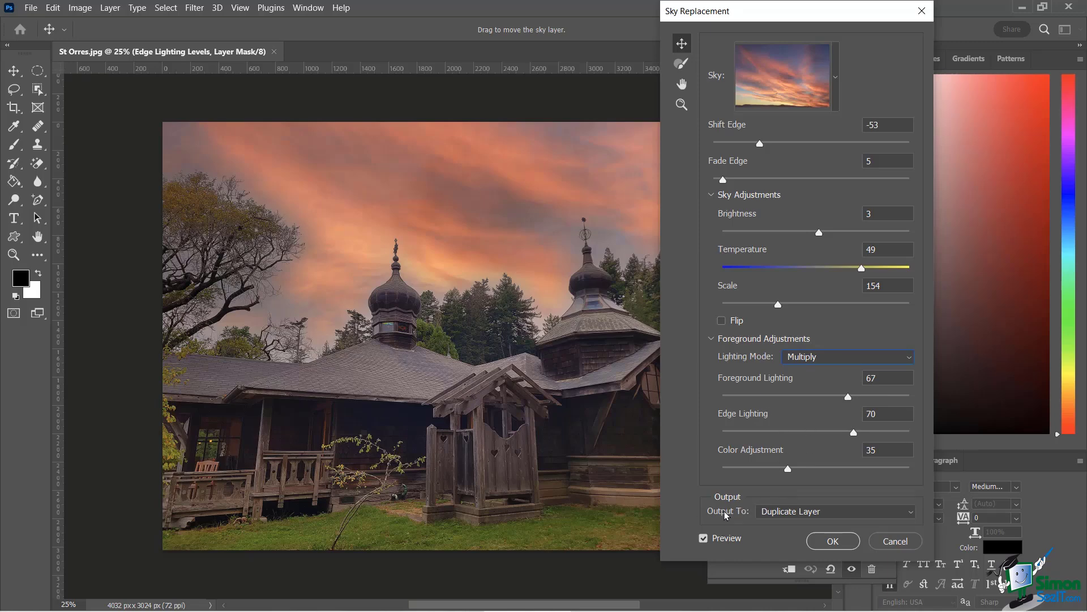
Apply the sky replacement with output set to Duplicate Layer.
{"action": "left_click", "coordinate": [771, 515]}
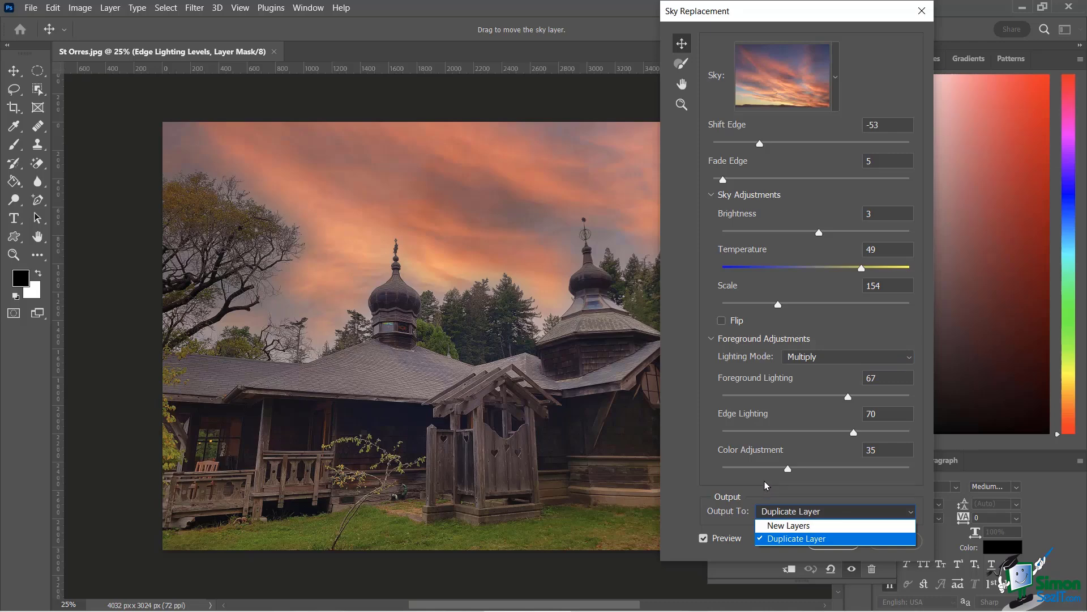
{"action": "left_click", "coordinate": [763, 487]}
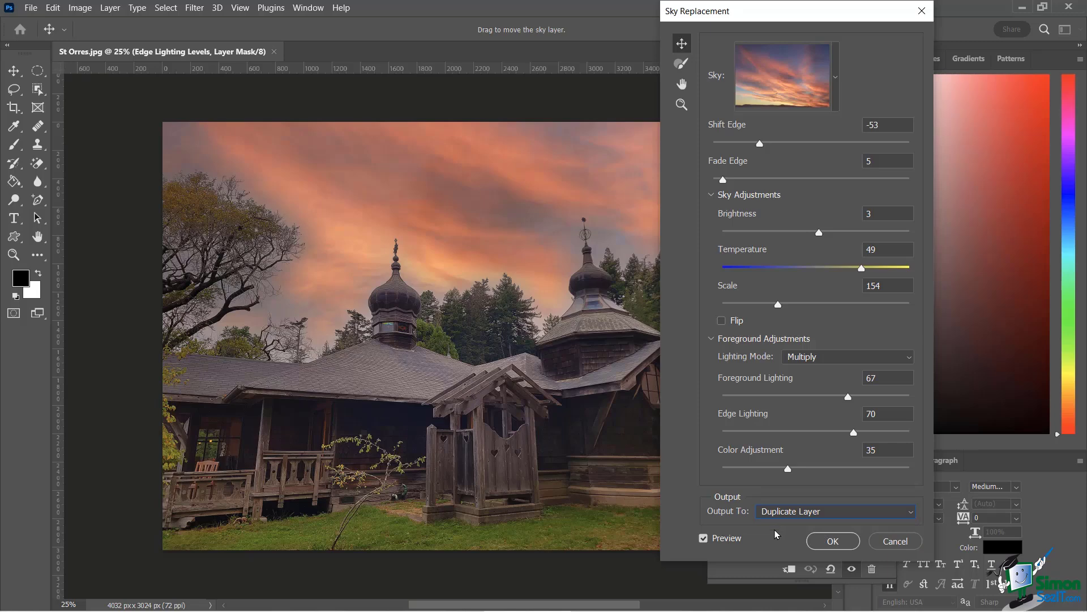
{"action": "left_click", "coordinate": [832, 541]}
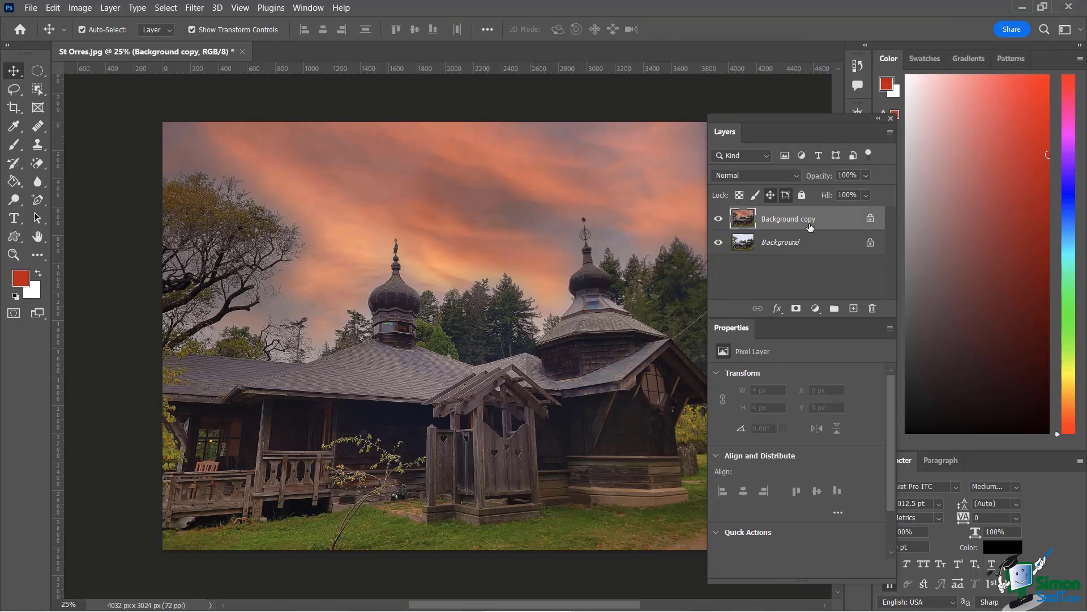
Rename the Background copy layer to 'new sky'.
{"action": "double_click", "coordinate": [788, 220]}
{"action": "type", "text": "new sky"}
{"action": "key", "text": "Return"}
Unlock the Background layer, rename it 'st orres', and select the new sky layer.
{"action": "double_click", "coordinate": [783, 249]}
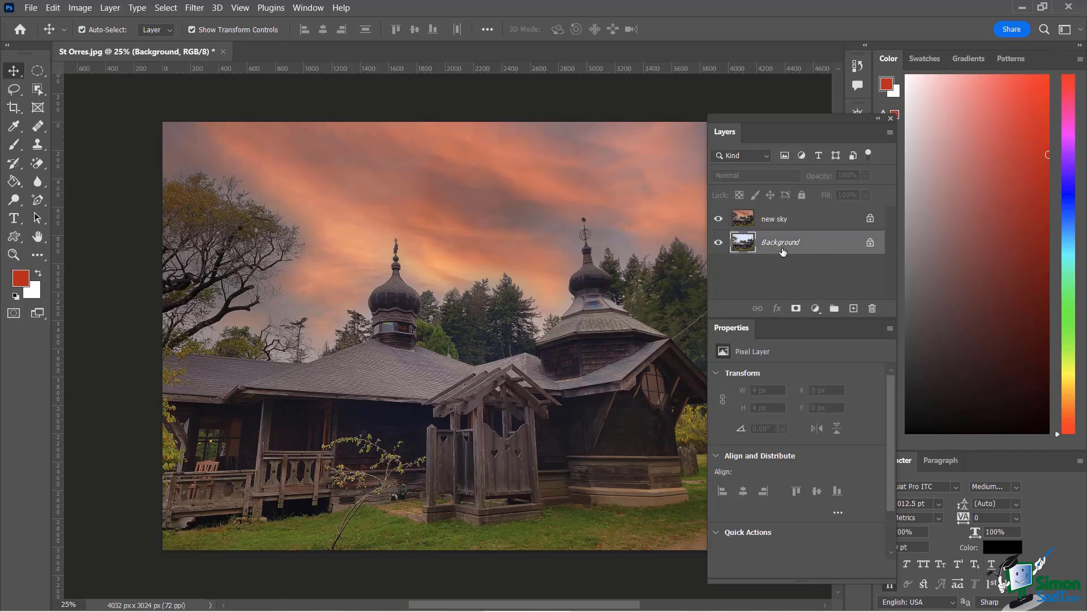
{"action": "left_click", "coordinate": [654, 204]}
{"action": "left_click", "coordinate": [871, 242]}
{"action": "double_click", "coordinate": [778, 242]}
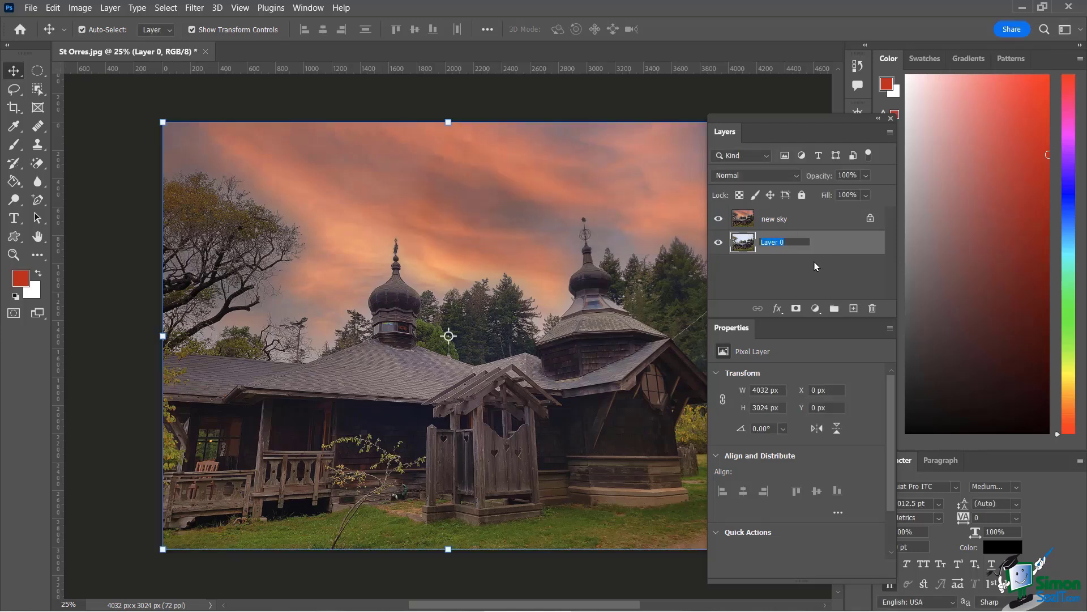
{"action": "type", "text": "st orres"}
{"action": "key", "text": "Return"}
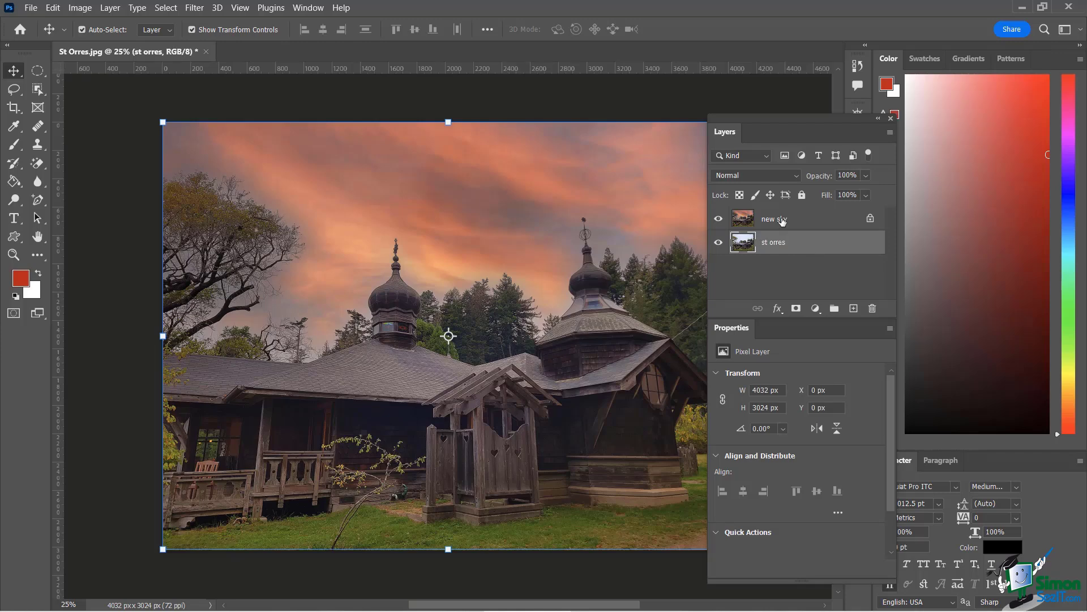
{"action": "left_click", "coordinate": [824, 233]}
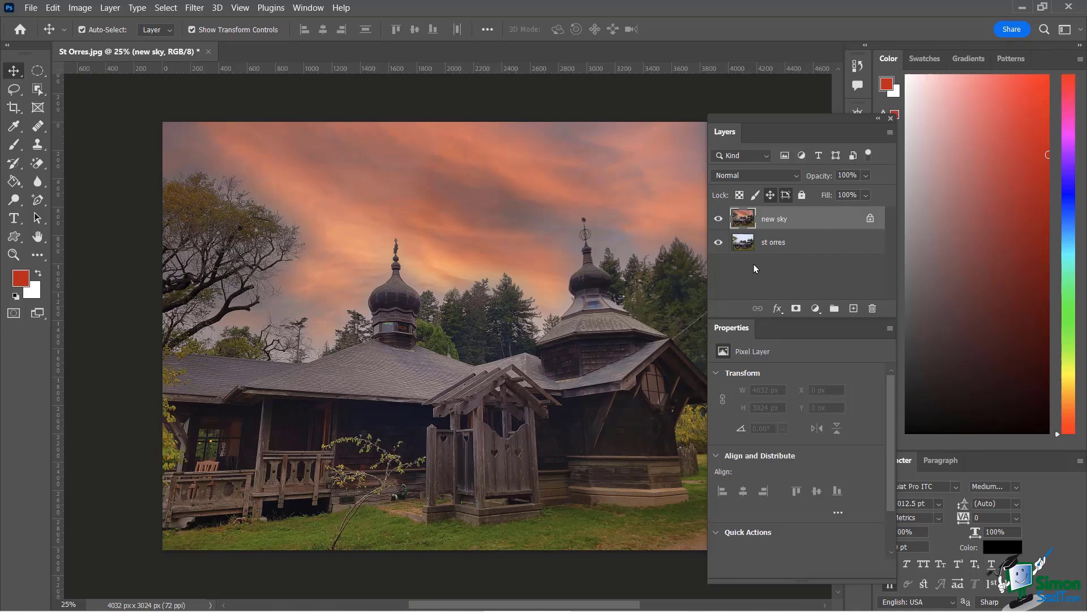
{"action": "left_click", "coordinate": [719, 220]}
{"action": "left_click", "coordinate": [718, 219]}
{"action": "left_click", "coordinate": [719, 219]}
{"action": "left_click", "coordinate": [718, 219]}
{"action": "left_click", "coordinate": [718, 219]}
{"action": "left_click", "coordinate": [783, 244]}
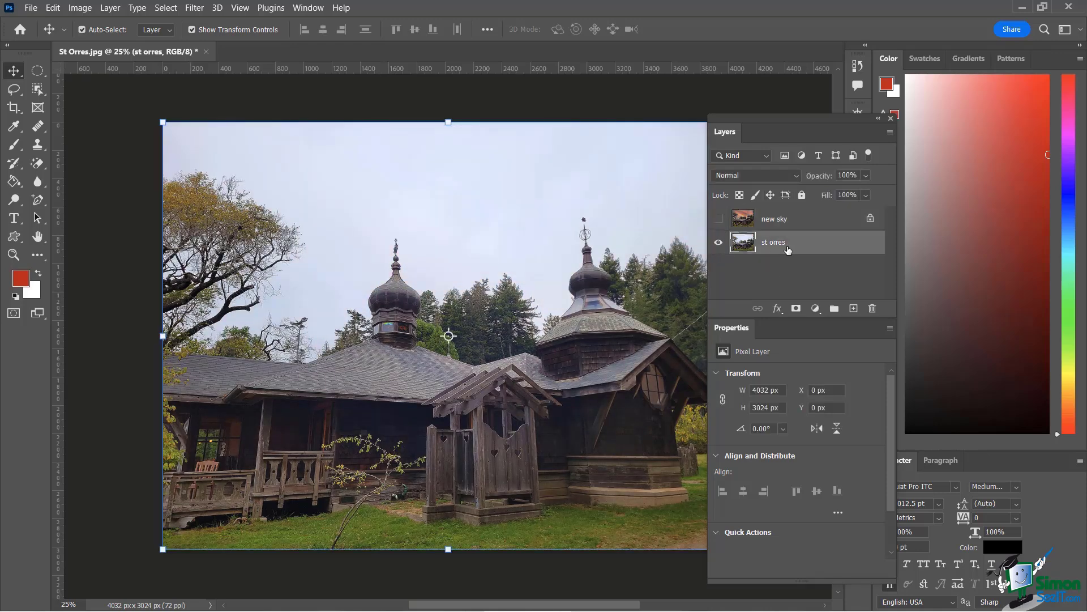
{"action": "left_click", "coordinate": [719, 219]}
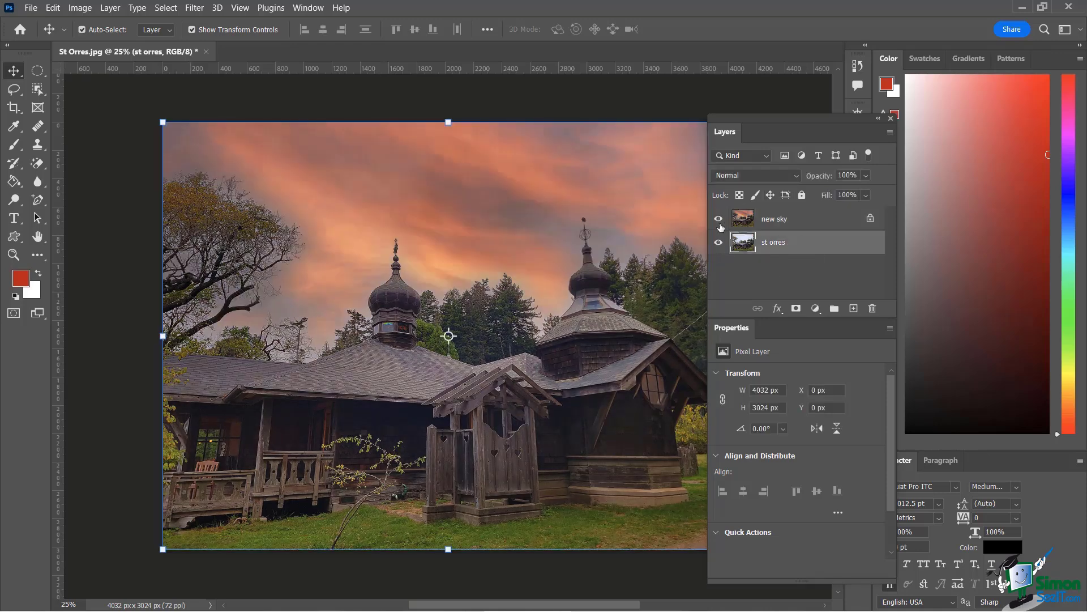
{"action": "left_click", "coordinate": [779, 220]}
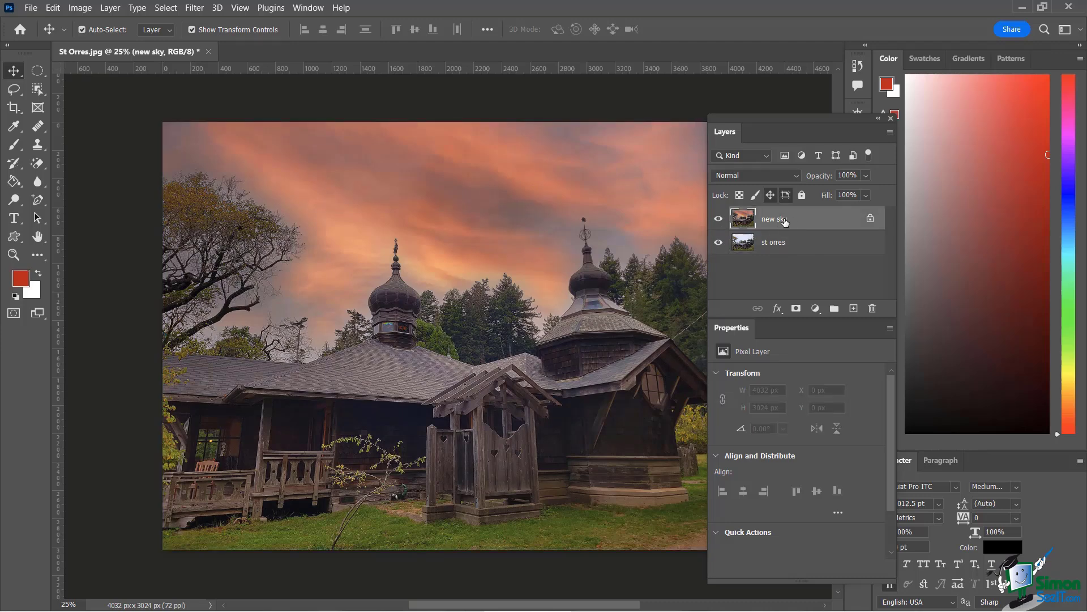